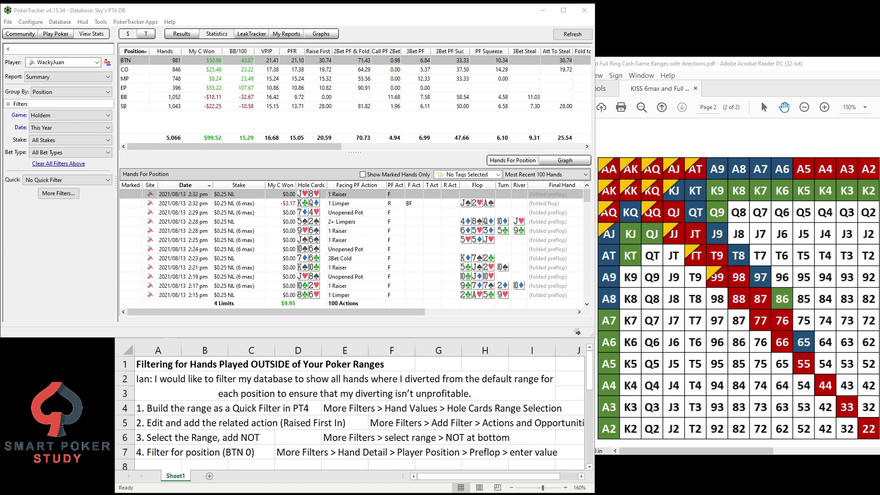
click(176, 399)
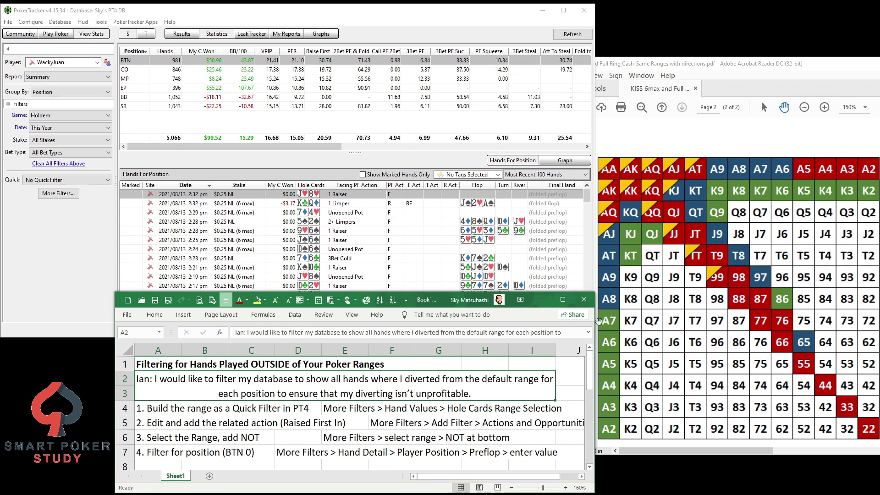
click(22, 266)
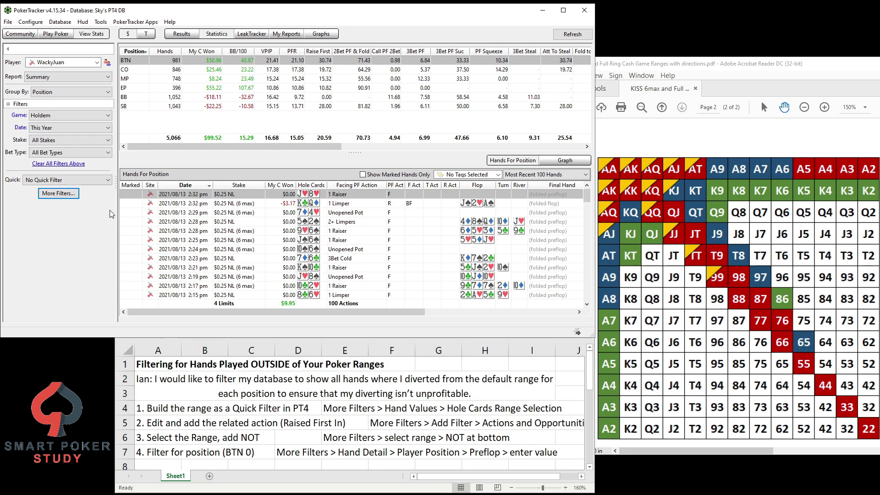
click(159, 410)
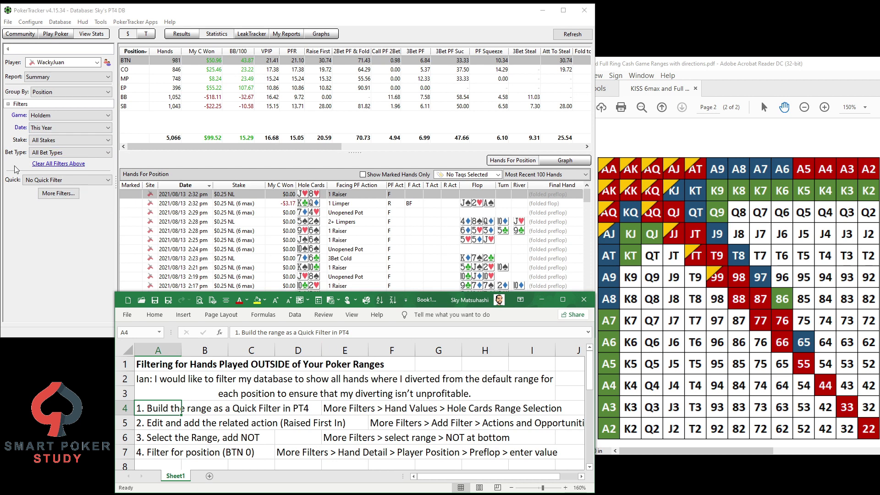
Step: Start a new cash filter by hand values and bring up the Holdem Hand Range grid for hole cards
click(58, 193)
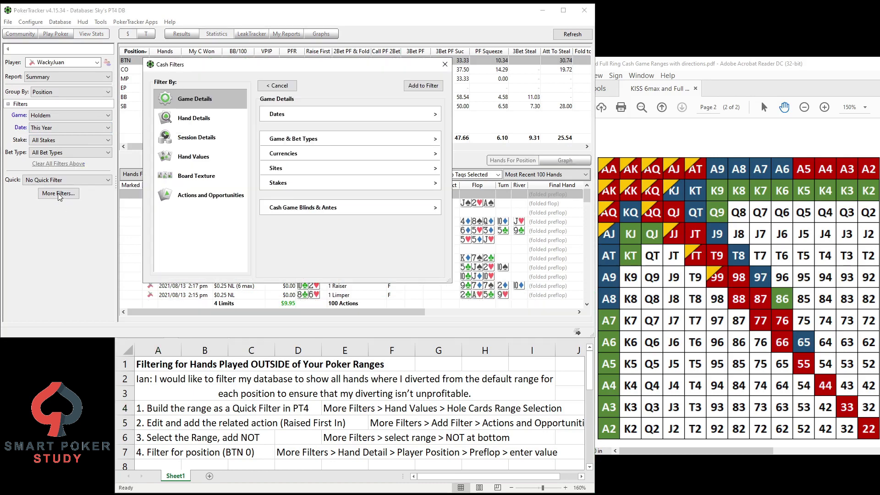
click(194, 157)
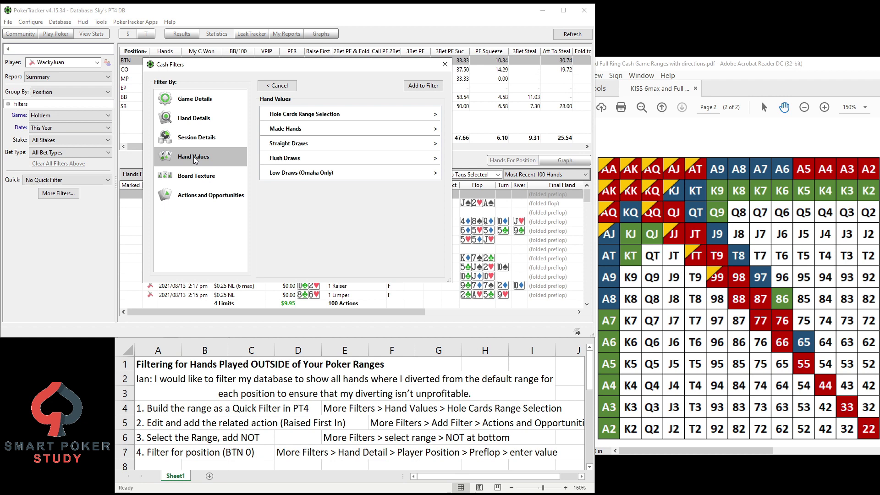
click(294, 119)
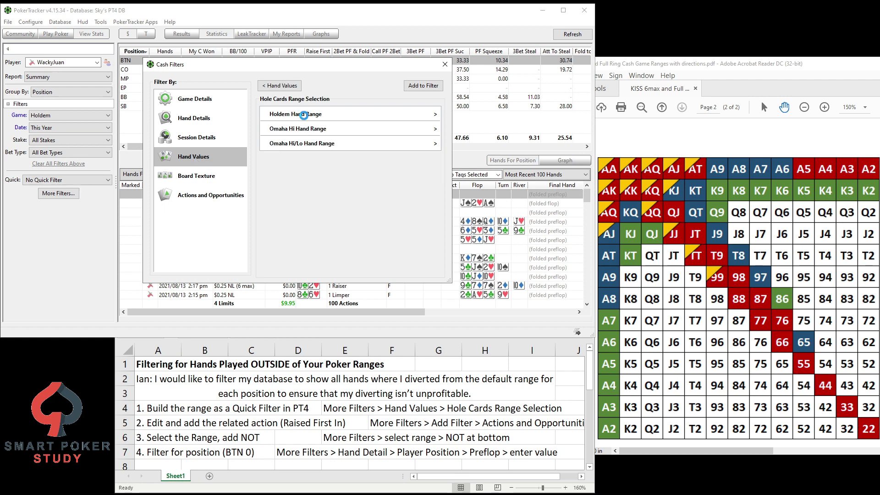
click(305, 115)
click(308, 118)
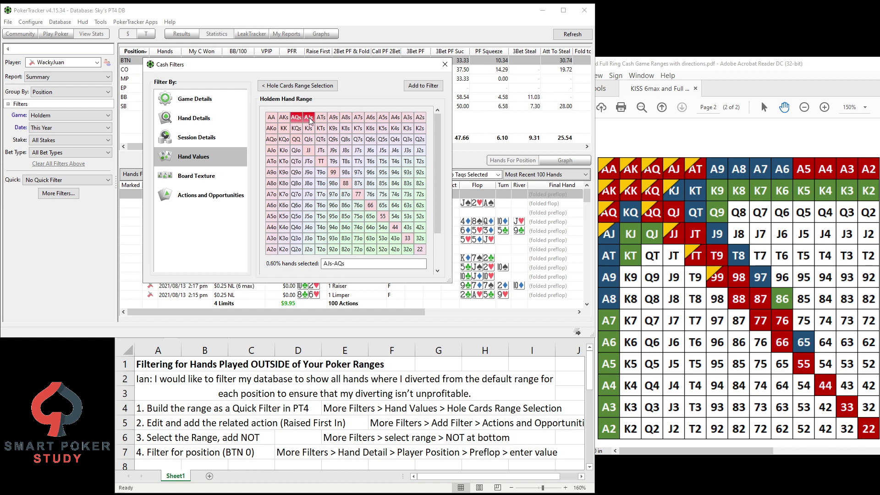
click(321, 118)
click(308, 118)
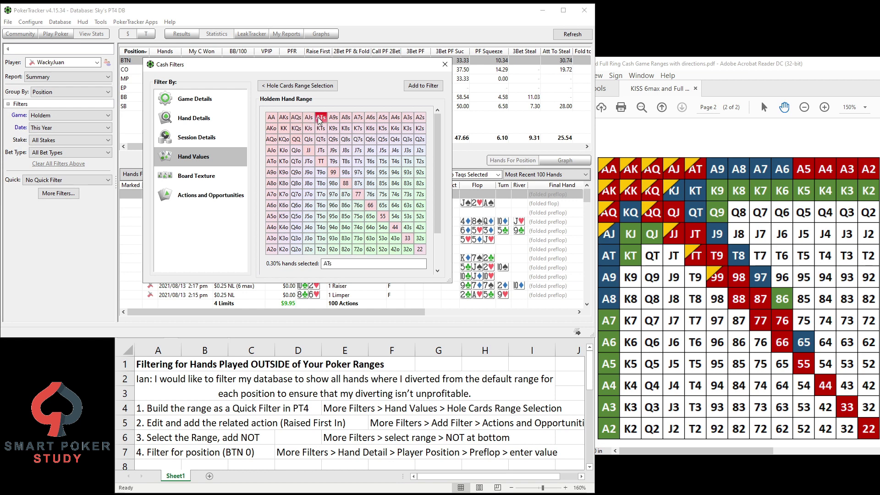
click(321, 118)
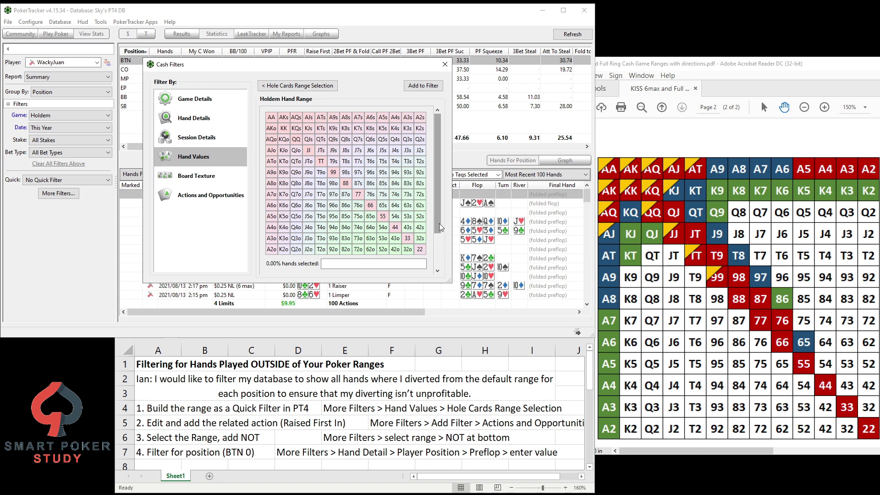
Step: Select the top 30% of hands with the Sklansky-Karlson model and remove K8o and K9o from the range
drag(439, 223, 438, 238)
drag(357, 265, 367, 263)
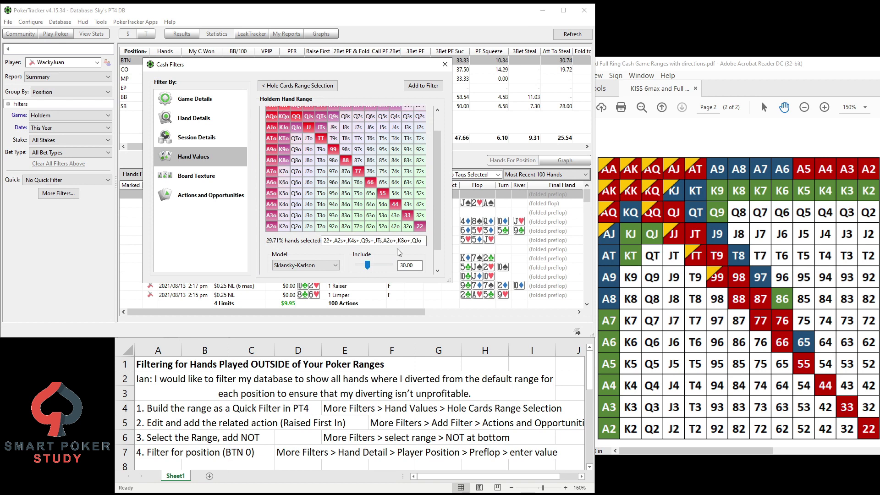
drag(436, 241, 442, 207)
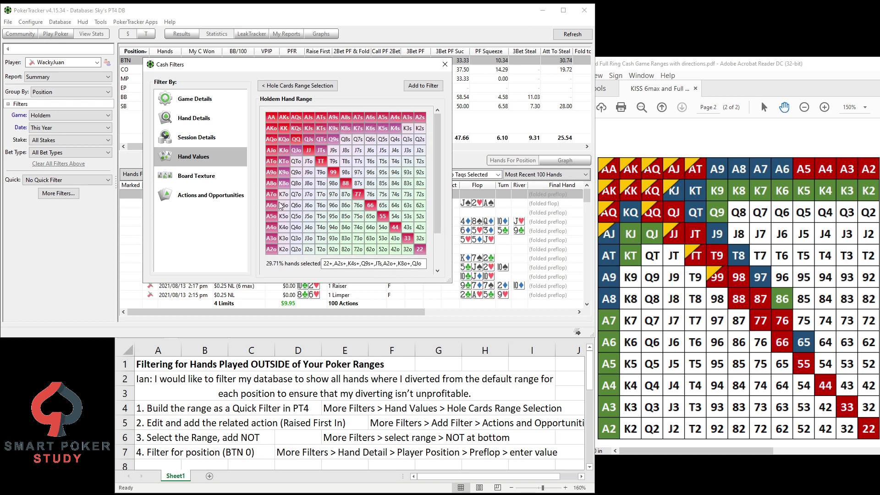
click(283, 184)
click(284, 173)
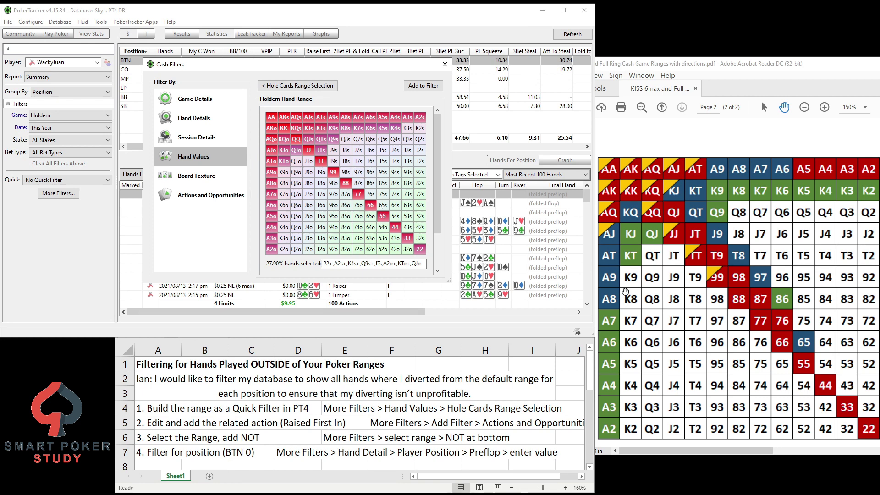
Step: Add the suited hands 65s, 76s, 86s, 87s, 97s and 98s to the selected range
click(383, 204)
click(370, 194)
click(370, 183)
click(358, 183)
click(358, 173)
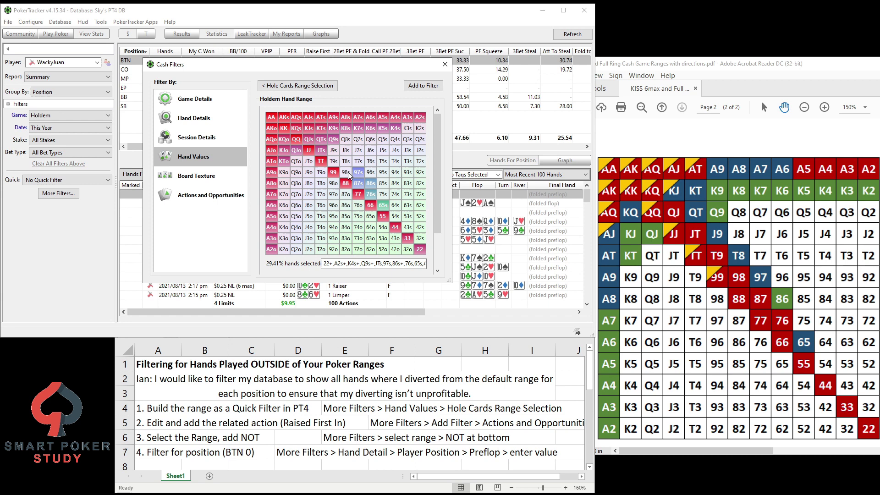
click(346, 172)
Step: Include T9s, J9s, K3s, K2s and T8s in the range and add the completed range to the filter
click(333, 162)
click(335, 151)
click(407, 127)
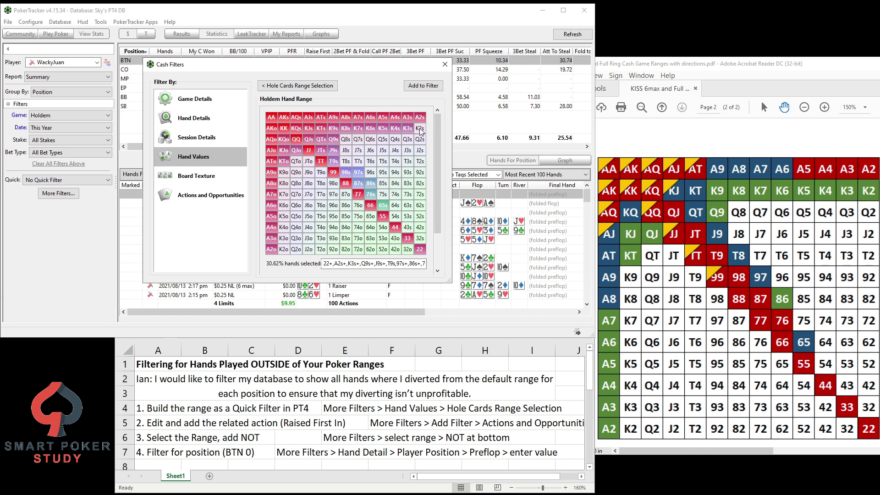
click(420, 128)
click(346, 162)
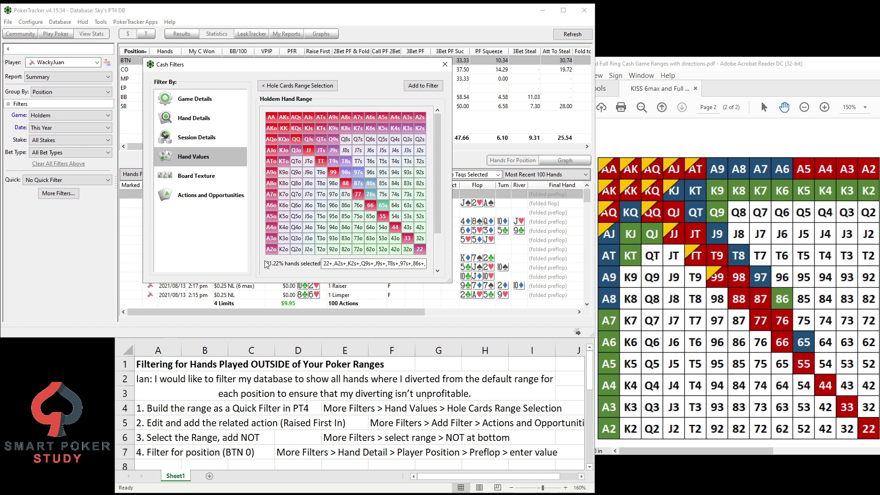
click(417, 88)
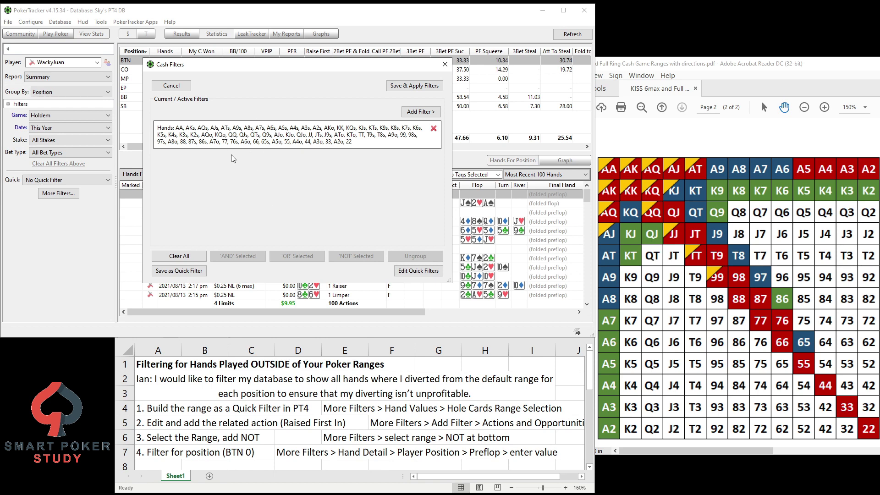
Step: Apply the hand range filter to the statistics without storing it as a new quick filter
click(184, 272)
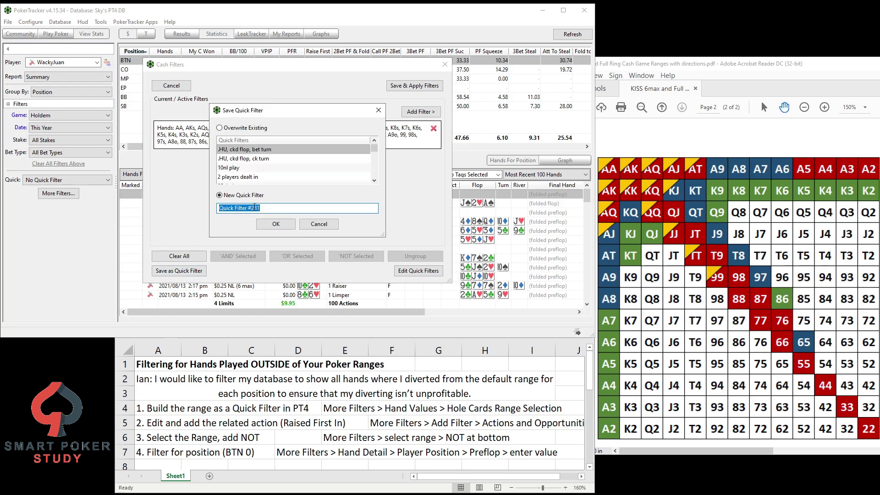
click(316, 225)
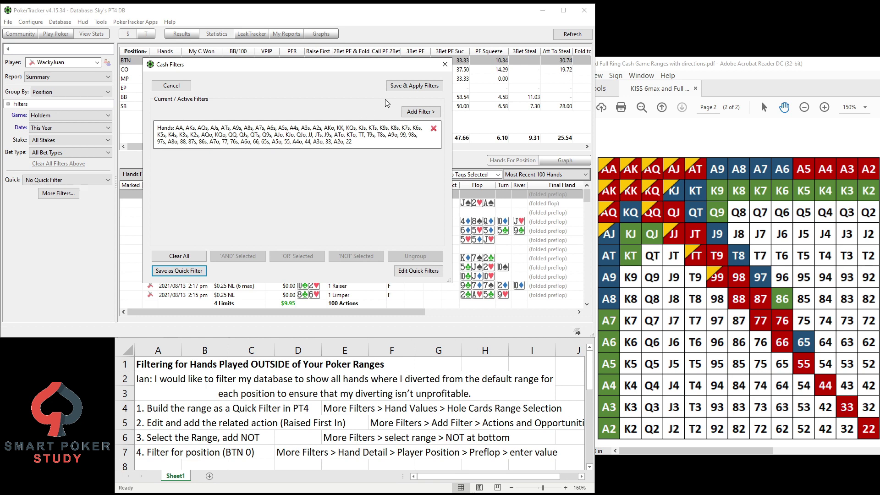
click(405, 87)
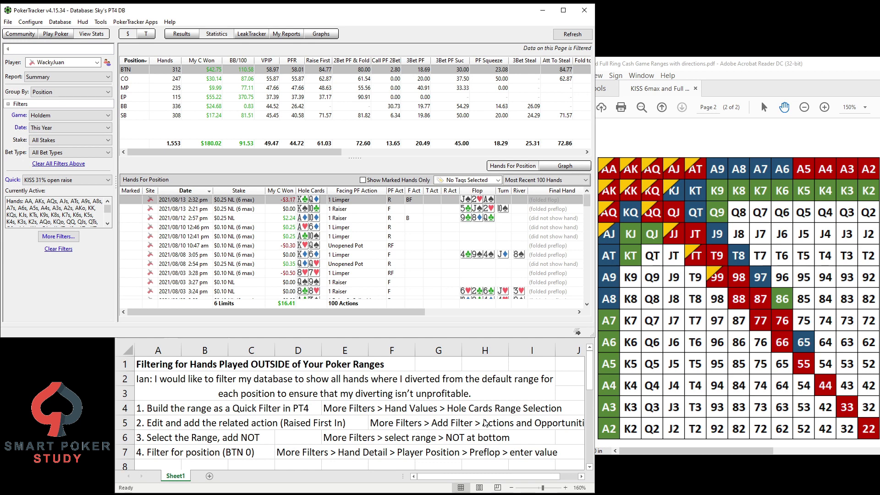
Step: Add the preflop raise condition Raised First In to the active hand range filter and apply both conditions
click(59, 236)
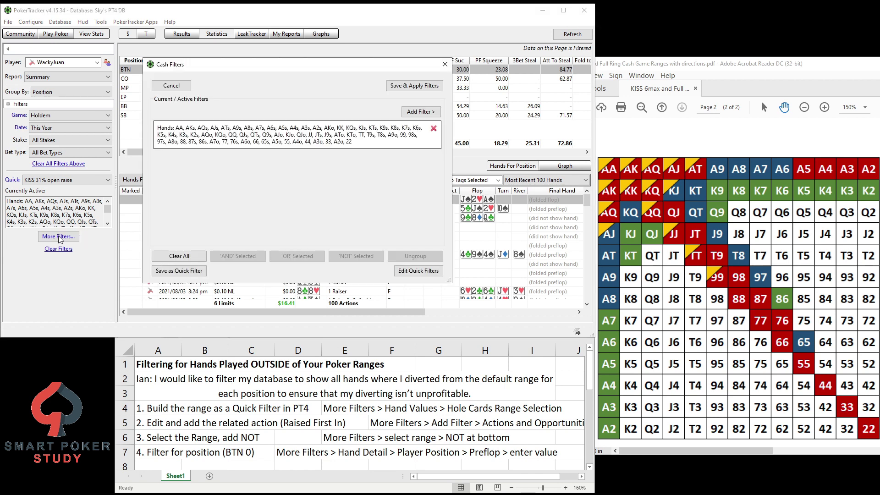
click(412, 113)
click(221, 196)
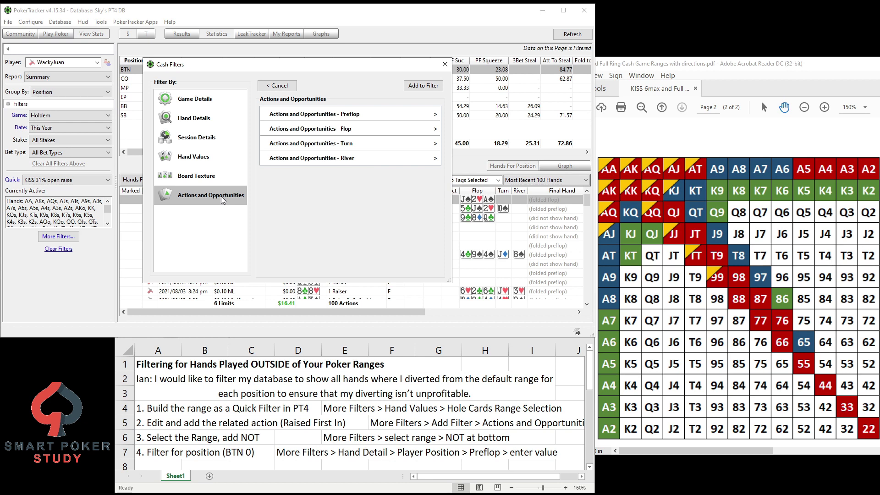
click(322, 116)
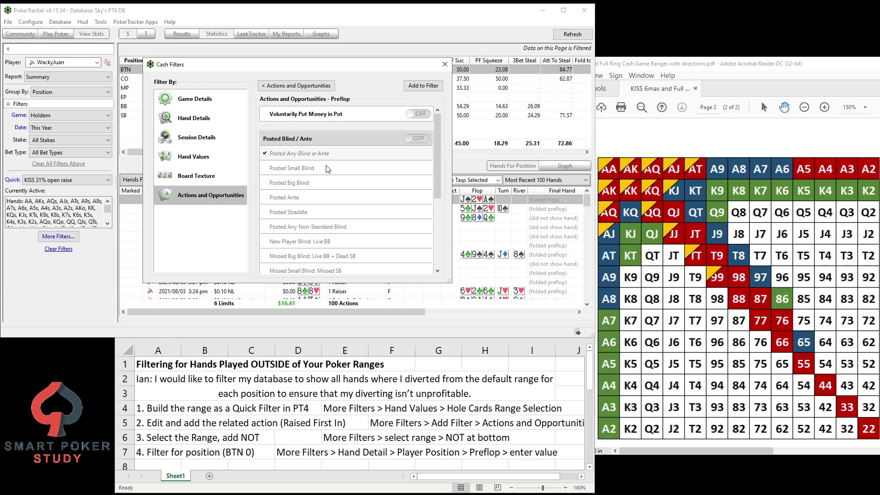
scroll(329, 172, down, 3)
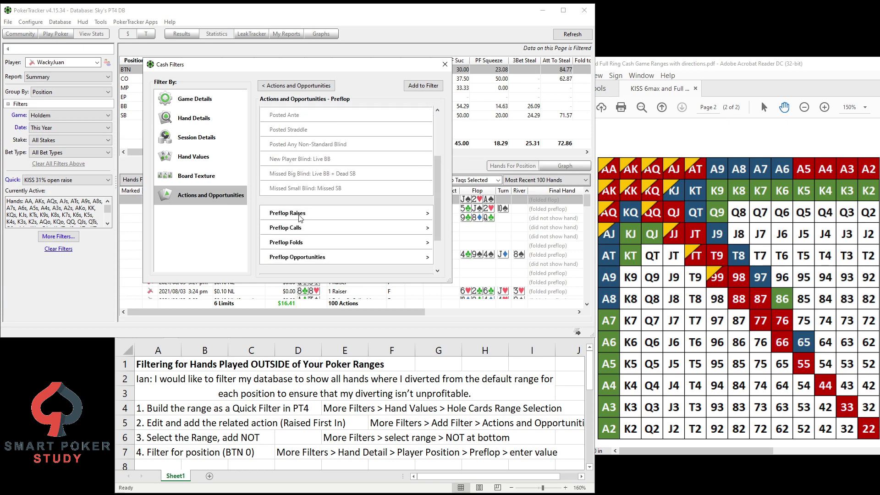
click(298, 214)
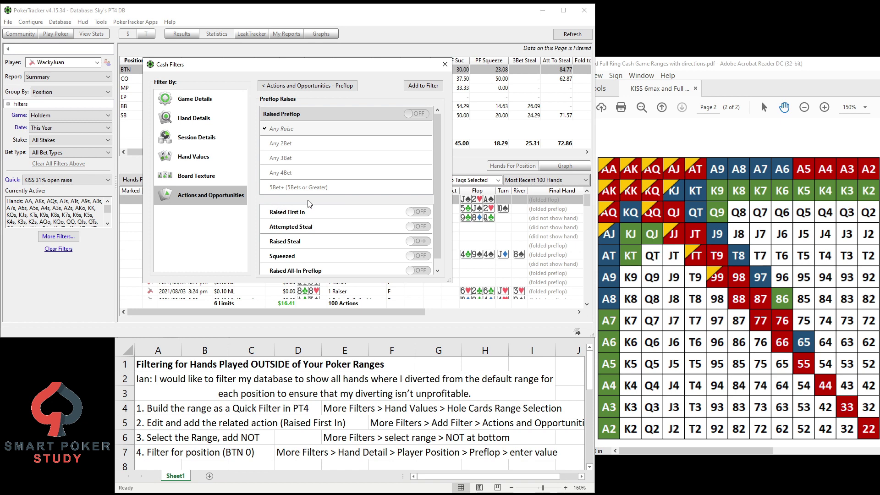
click(417, 214)
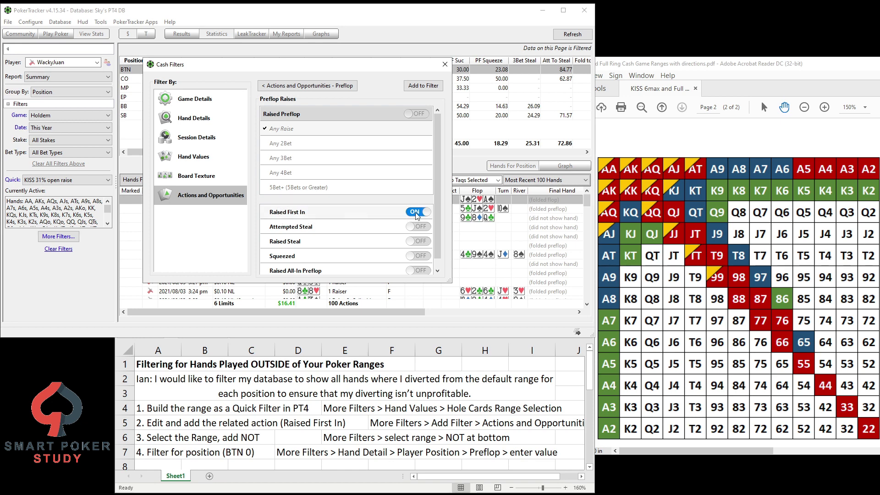
click(423, 86)
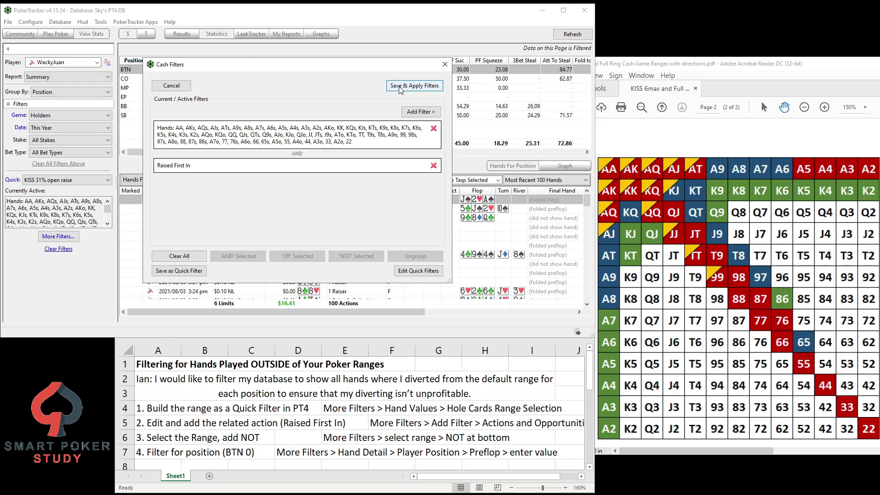
click(414, 86)
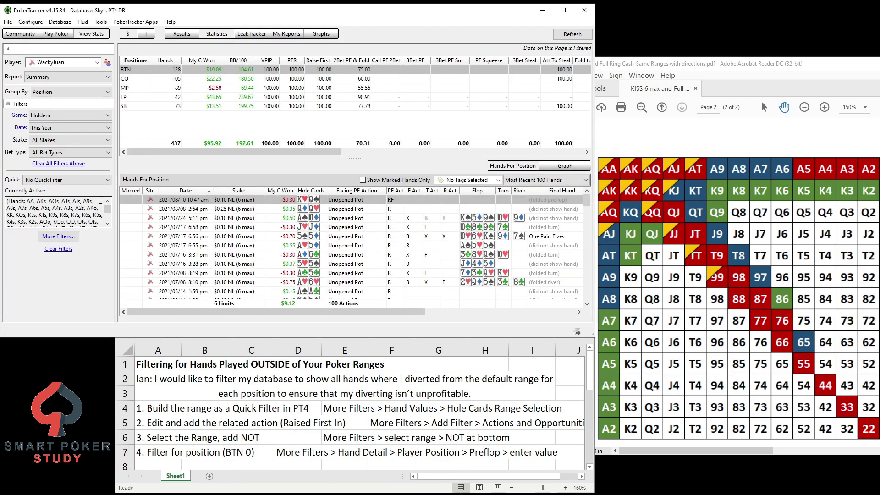
scroll(87, 220, down, 3)
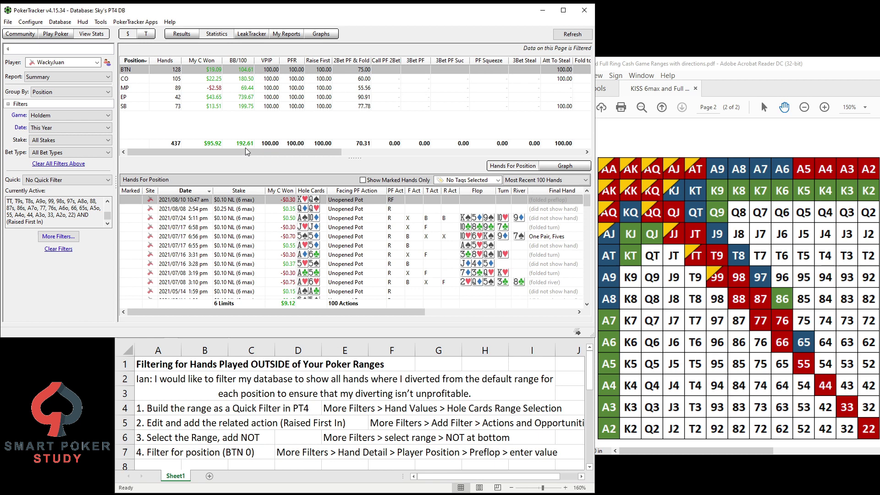
Step: Negate the hand range condition with NOT while keeping Raised First In, and apply the filters
click(169, 436)
click(164, 438)
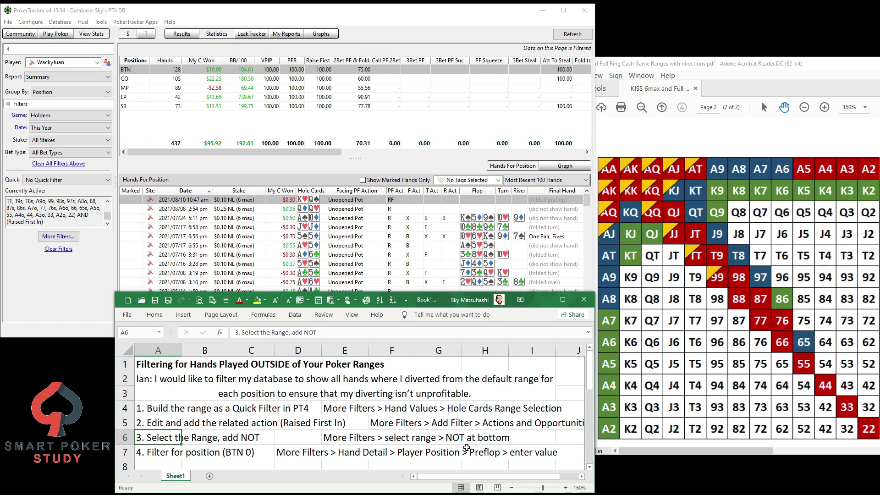
click(65, 236)
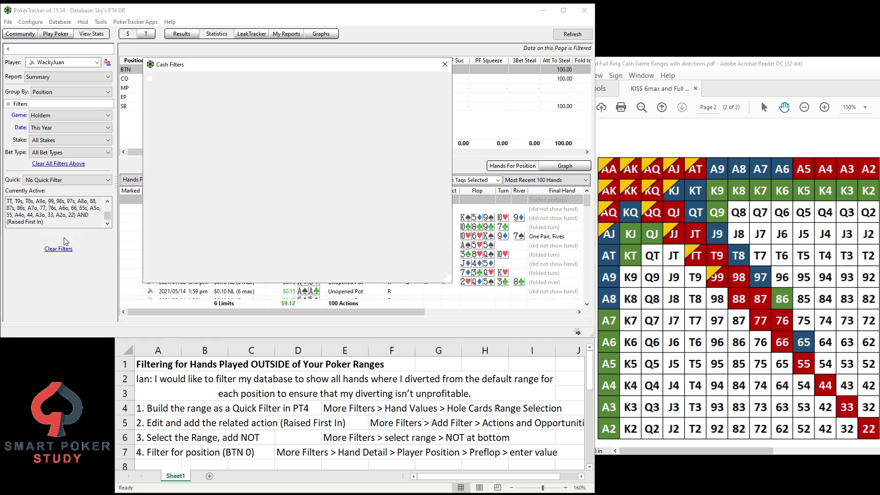
click(191, 145)
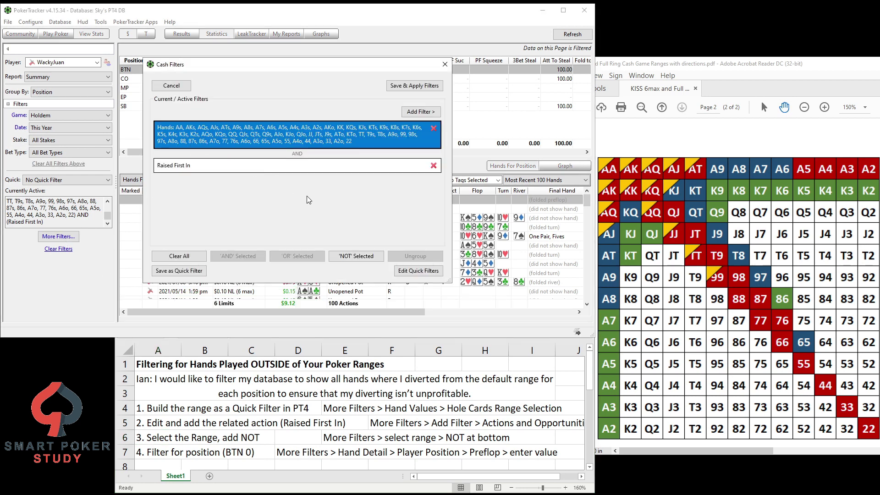
click(348, 256)
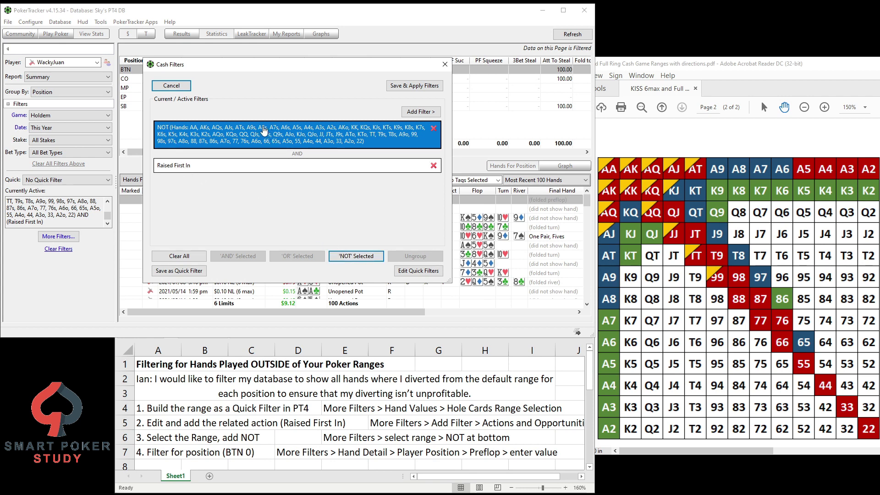
drag(388, 69, 567, 67)
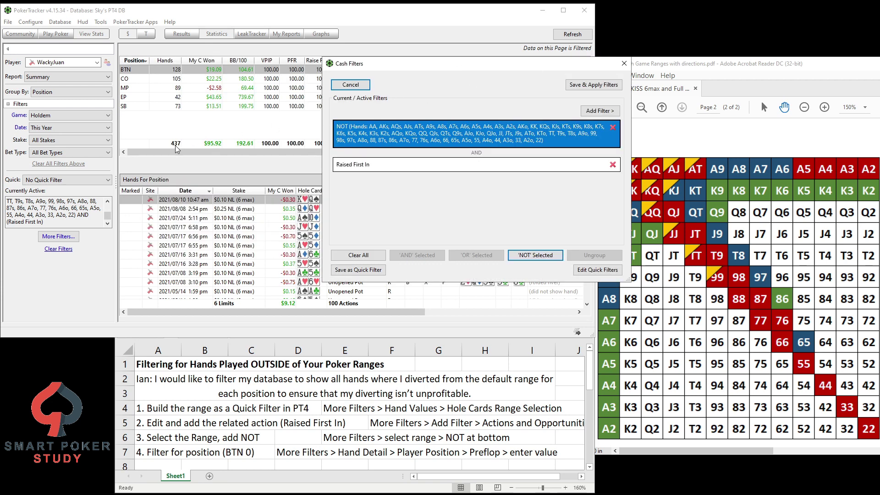
drag(367, 69, 270, 67)
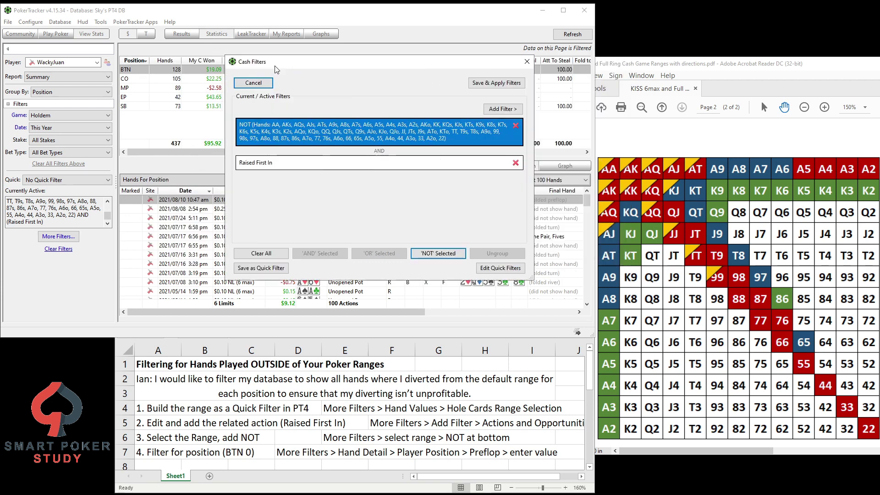
click(518, 84)
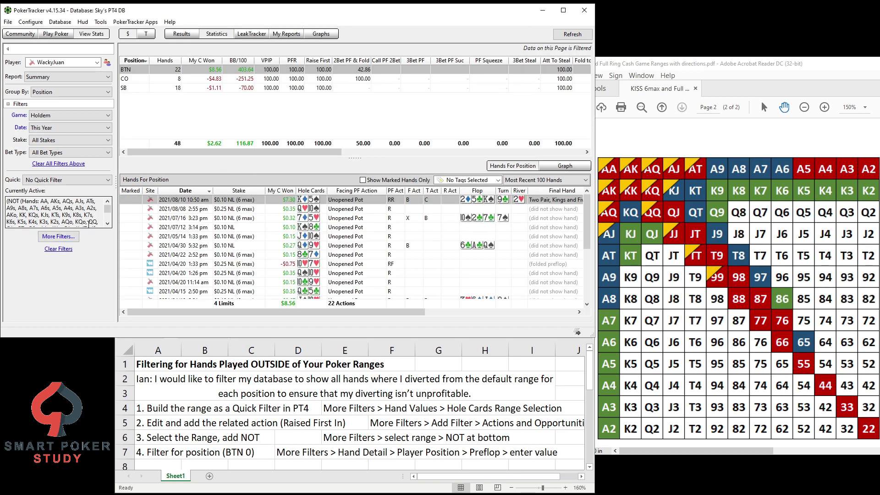
Step: Add a preflop player position condition of exactly 0 for the Active Player to the existing range and Raised First In filters, and apply them
scroll(110, 212, down, 2)
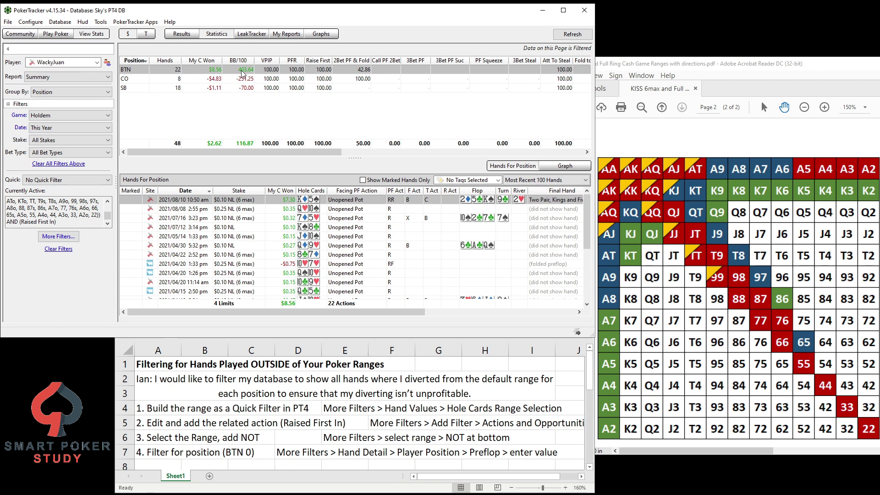
mouse_move(243, 73)
click(59, 236)
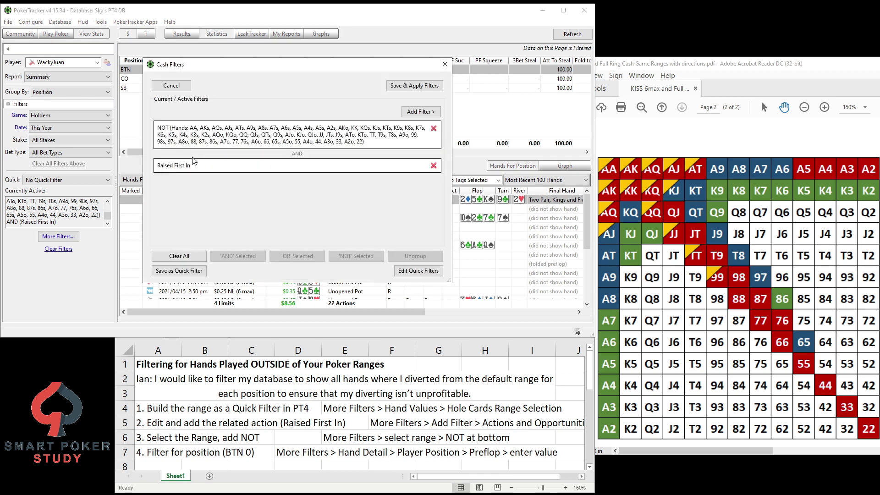
click(409, 114)
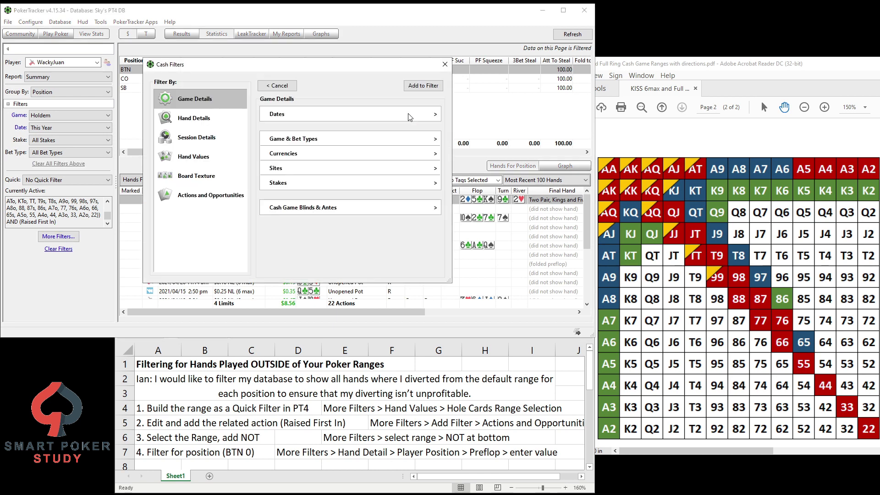
click(200, 120)
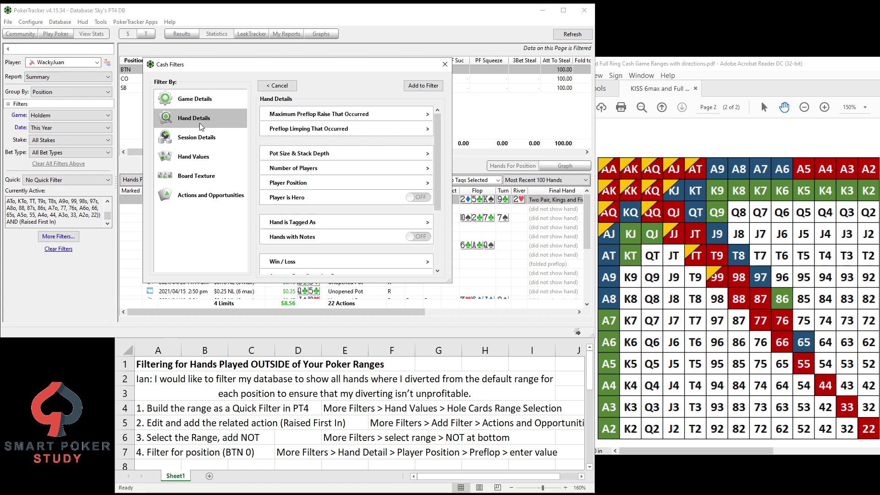
click(286, 183)
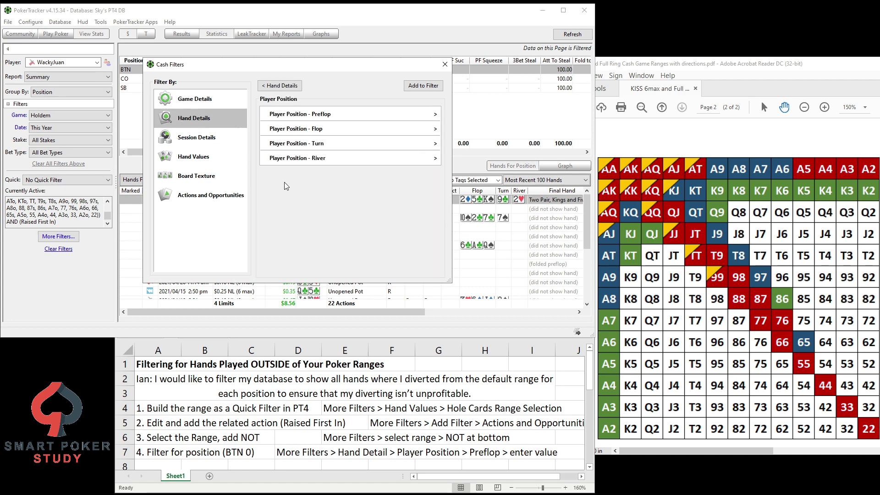
click(333, 118)
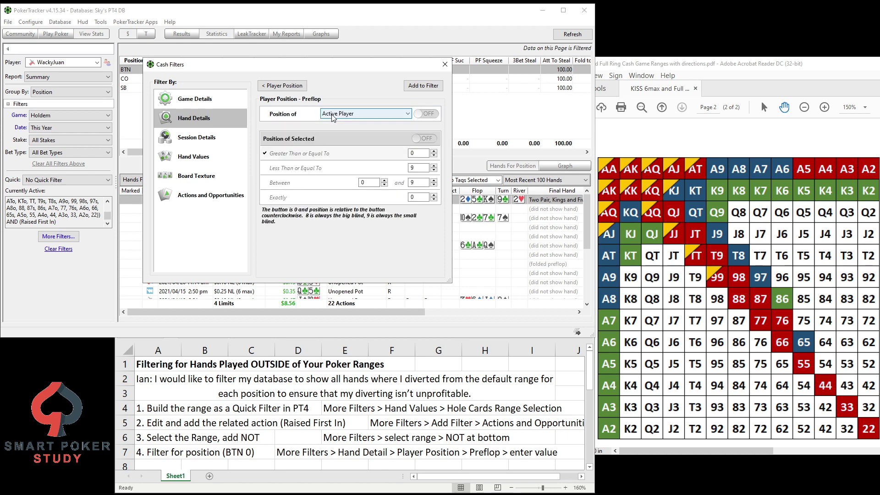
click(358, 113)
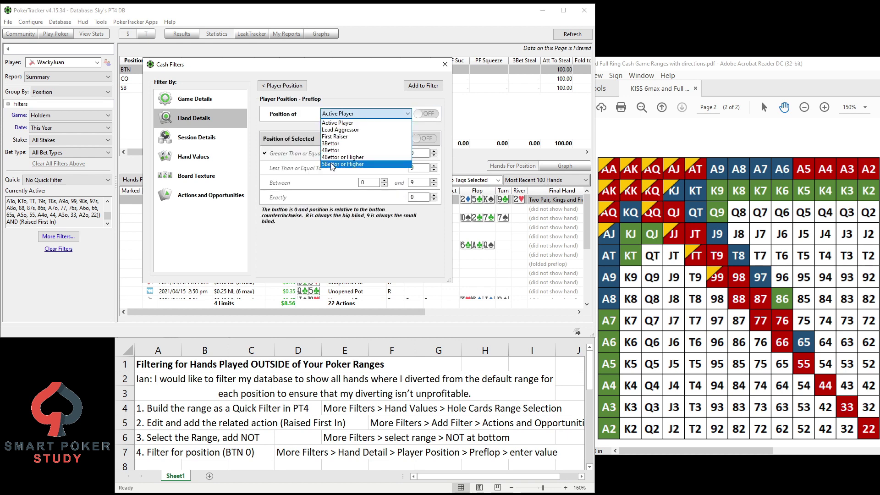
click(337, 123)
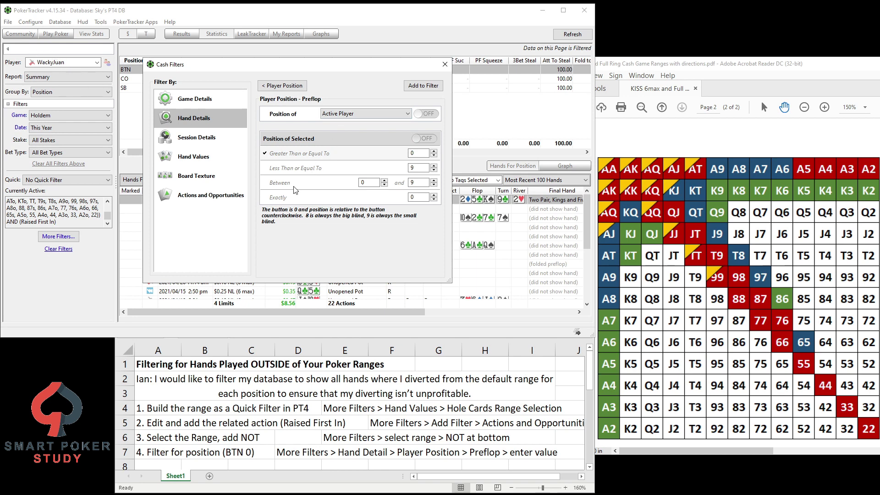
click(375, 200)
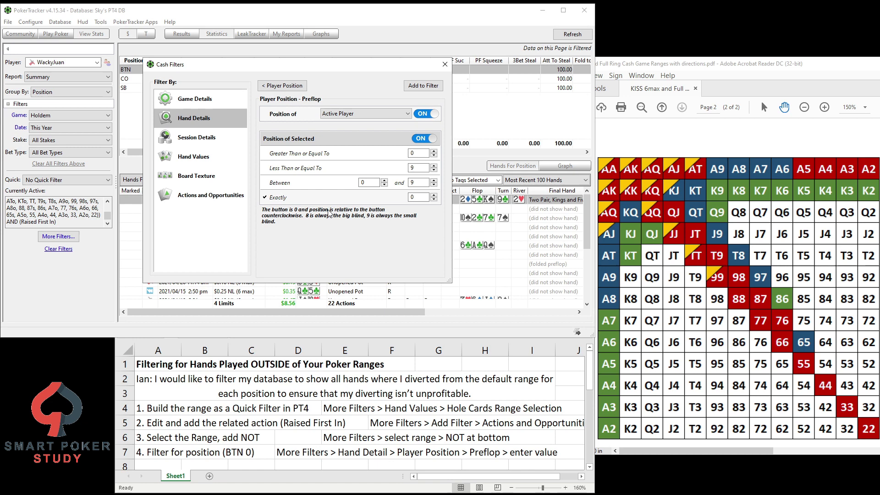
click(431, 88)
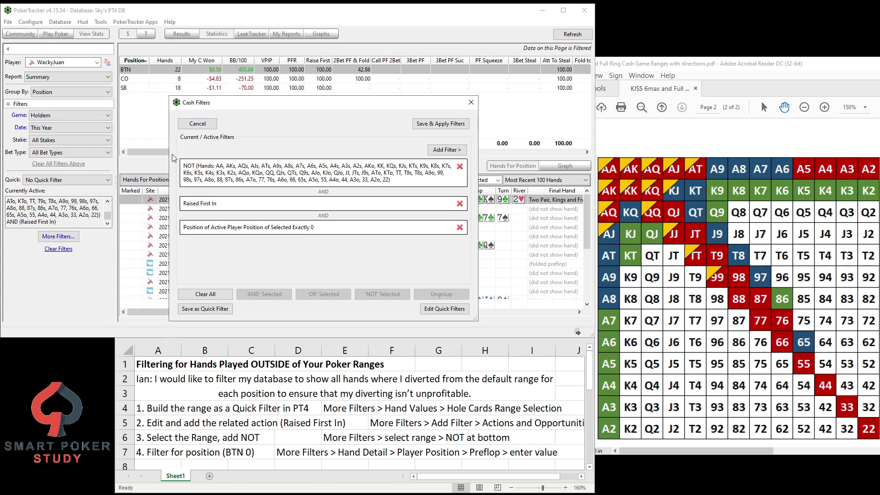
click(430, 124)
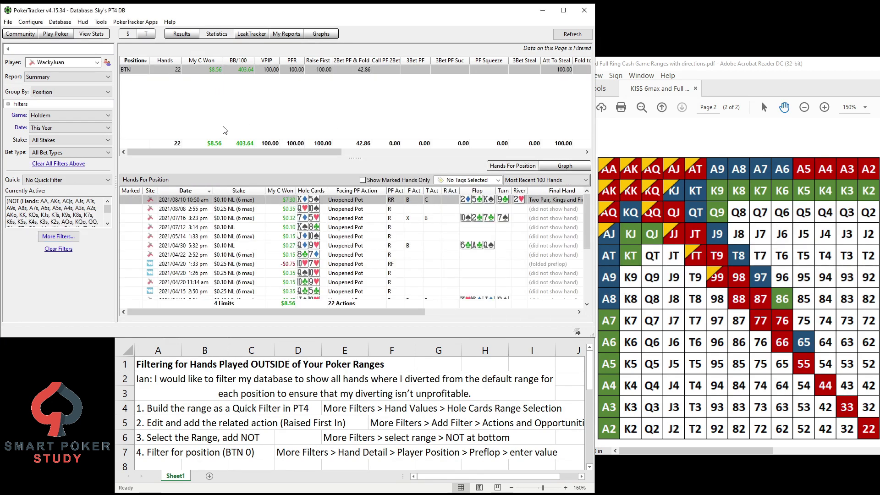